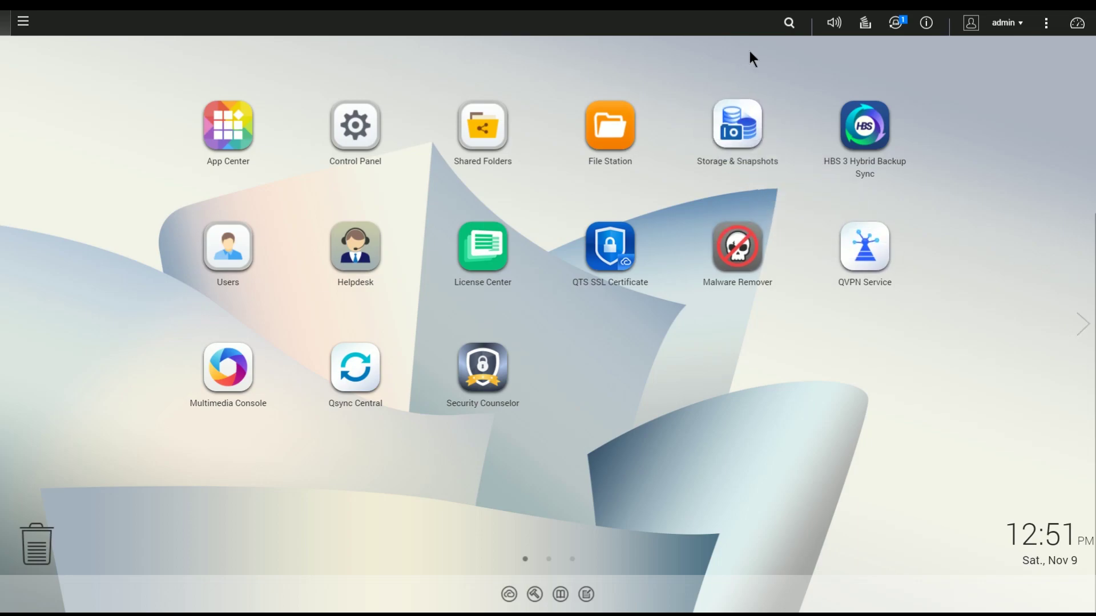
- Find the Firmware Update settings by searching for "fir" and check whether a newer firmware version is available
left_click(789, 25)
type("fir")
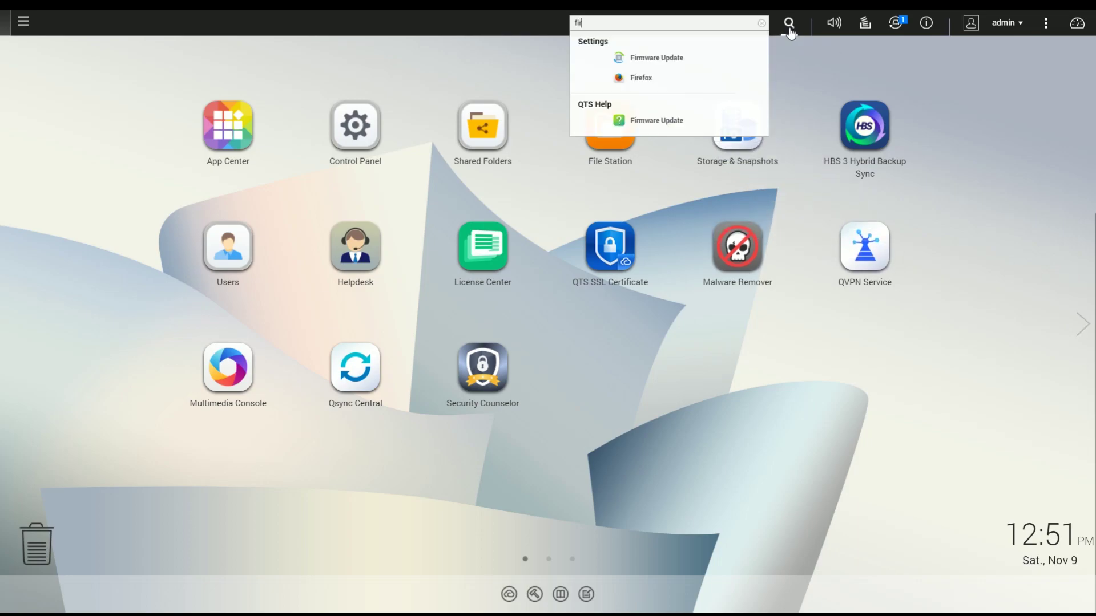
left_click(653, 57)
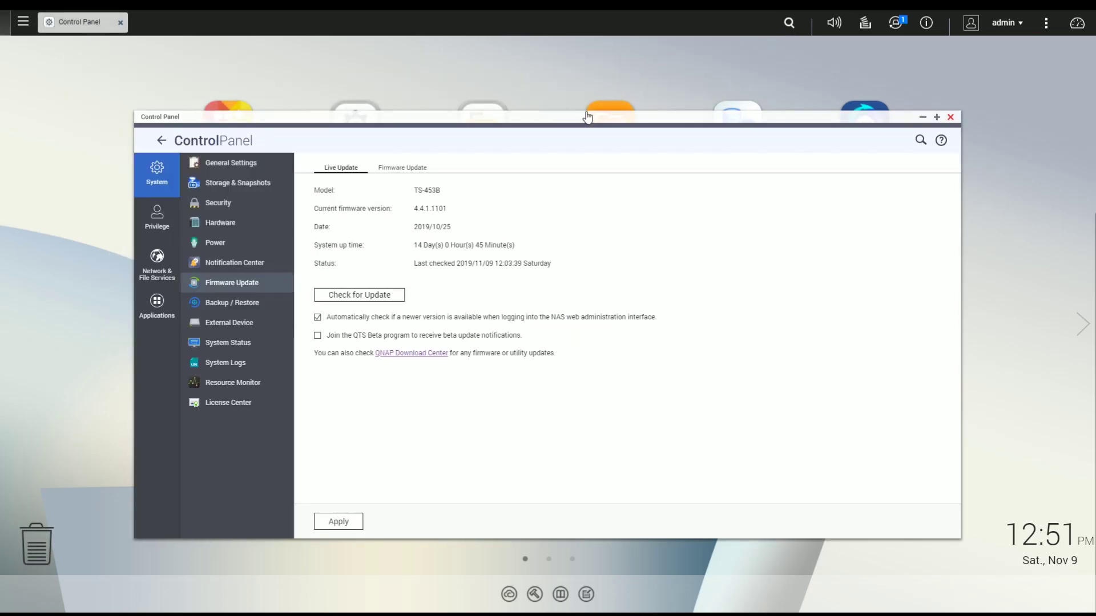
left_click(381, 299)
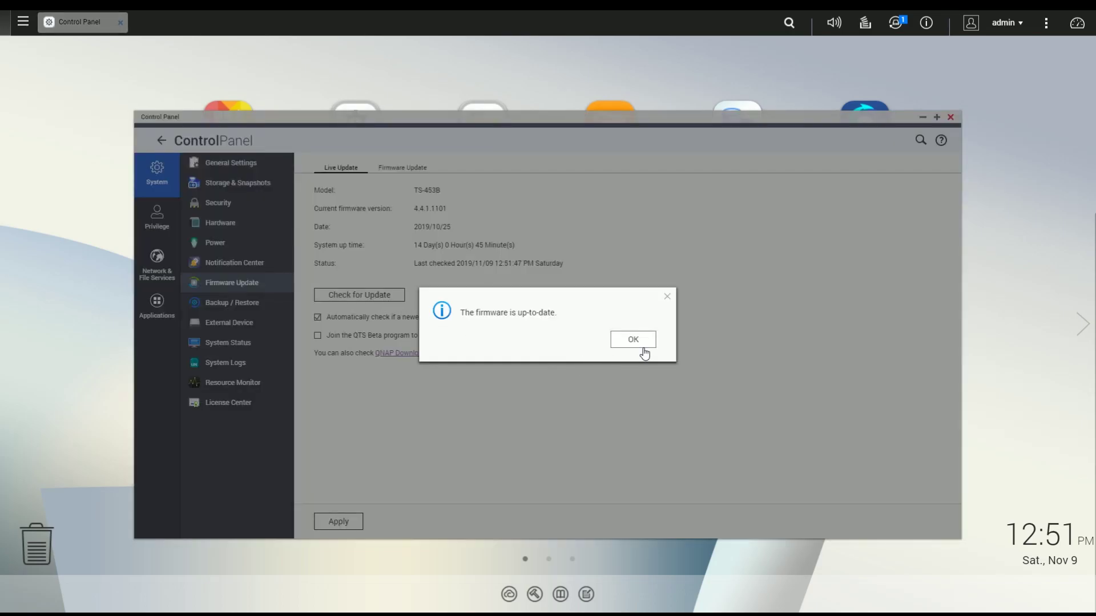
left_click(642, 349)
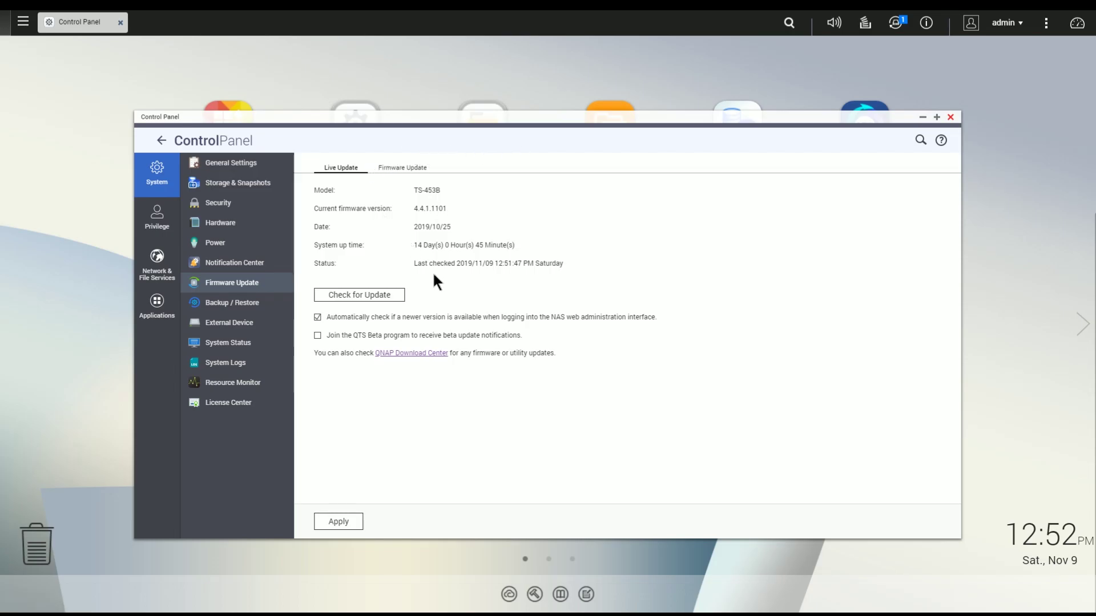
left_click(950, 117)
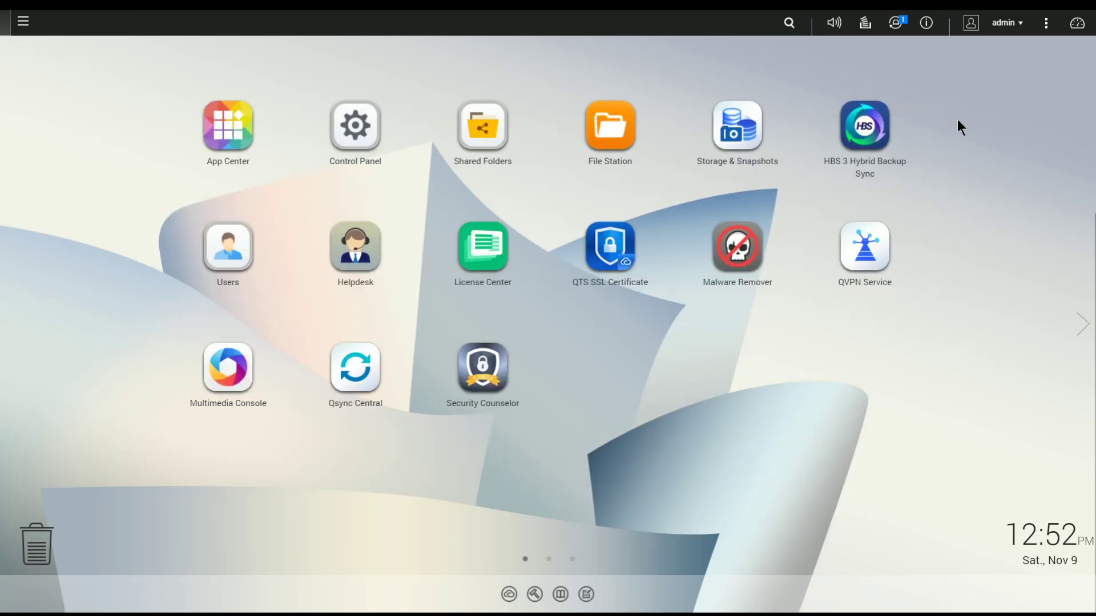
- Open Malware Remover and review its version information and scheduled scan settings without changing them
left_click(724, 253)
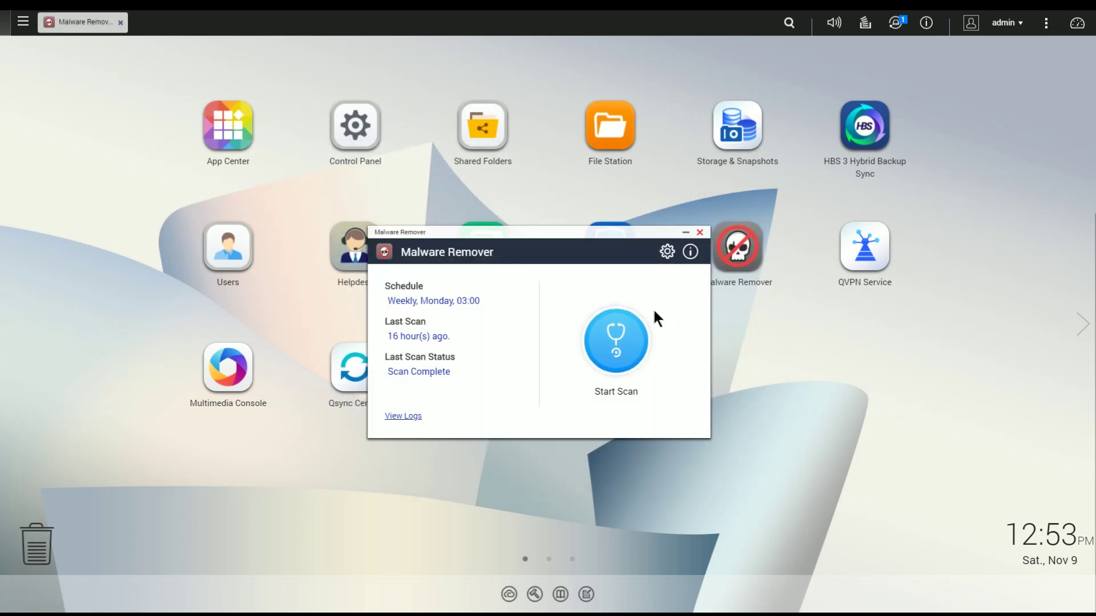
left_click(689, 252)
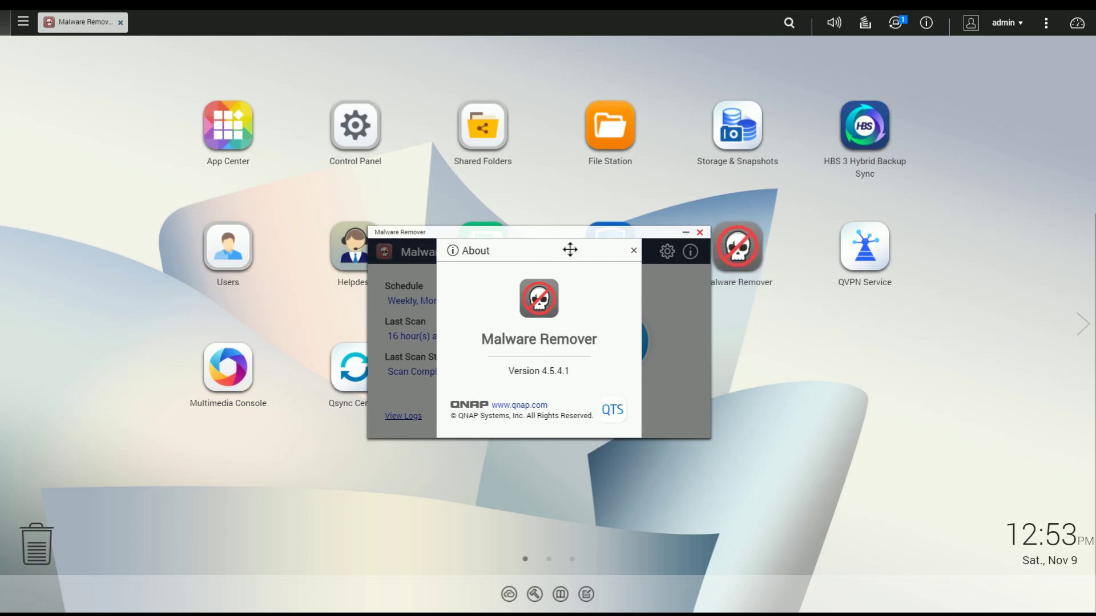
mouse_move(571, 258)
left_mouse_down()
mouse_move(582, 281)
mouse_move(577, 259)
left_mouse_up()
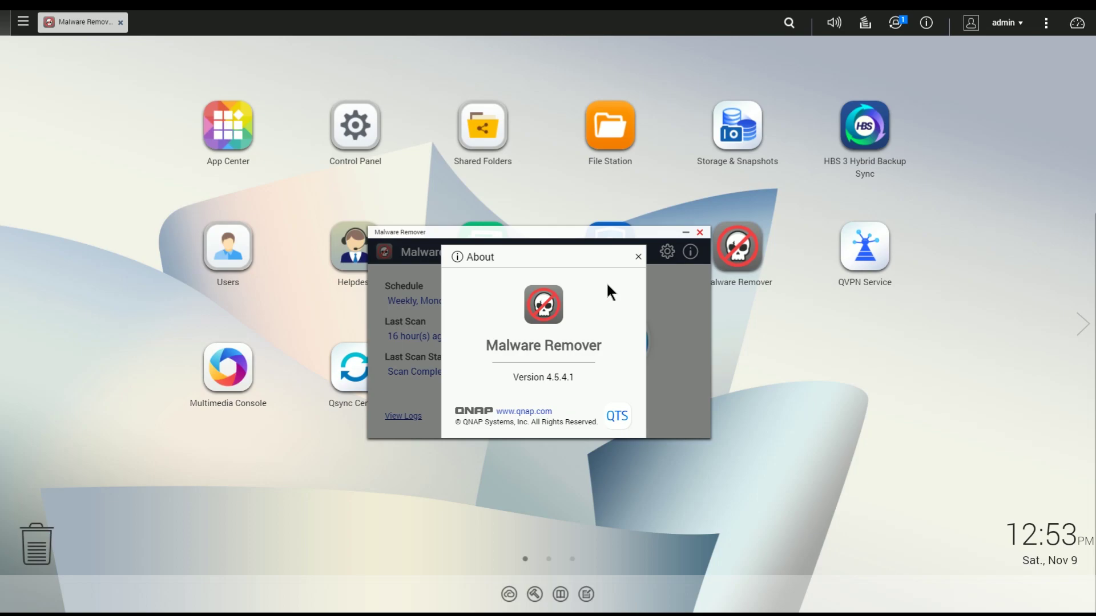
left_click(638, 257)
left_click(667, 251)
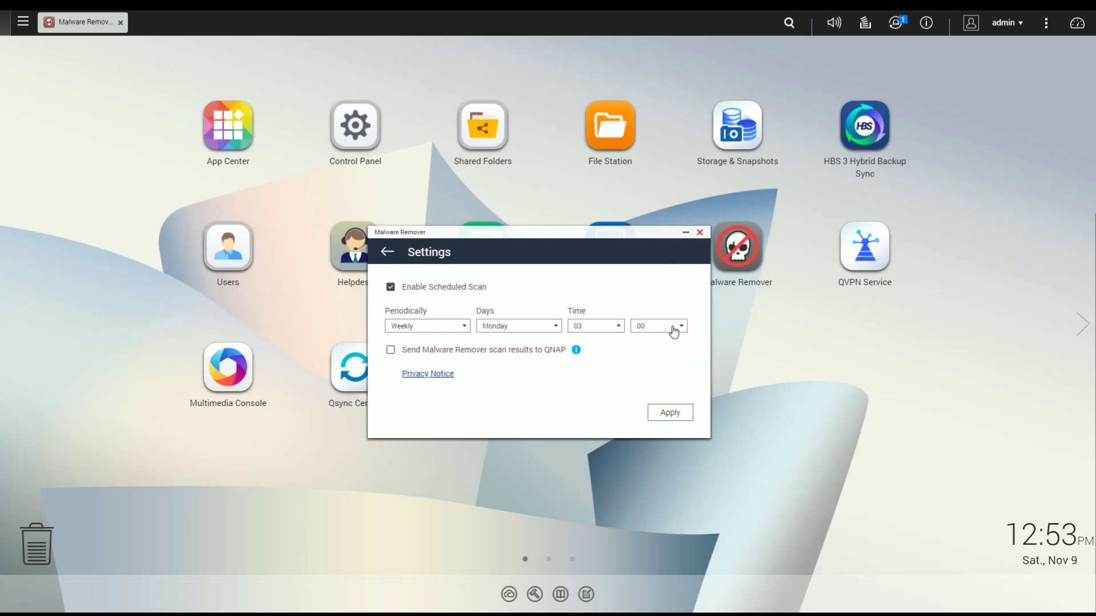
left_click(700, 233)
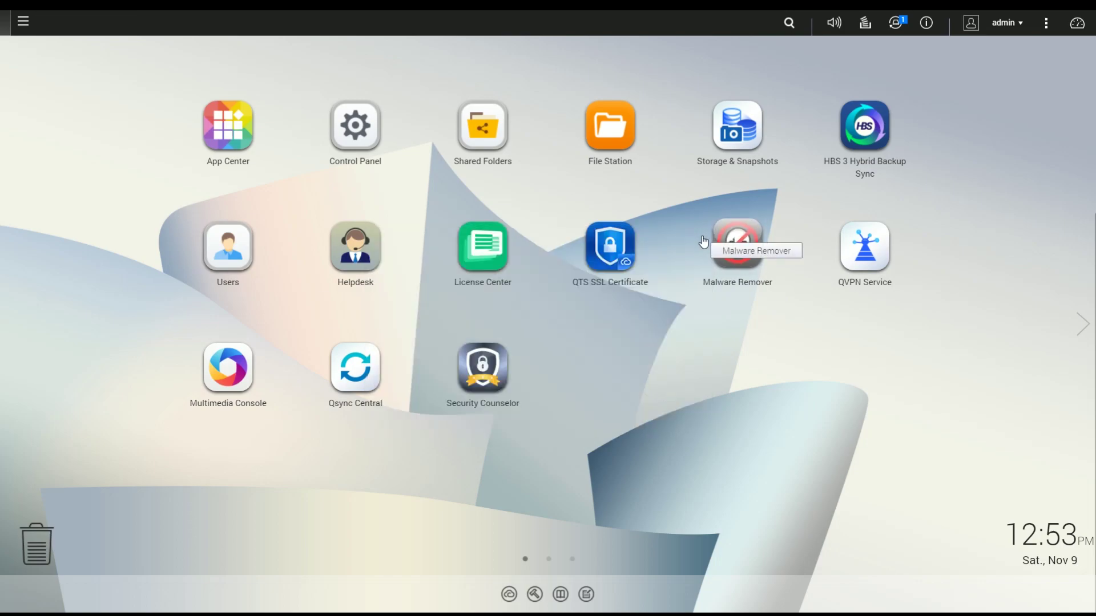
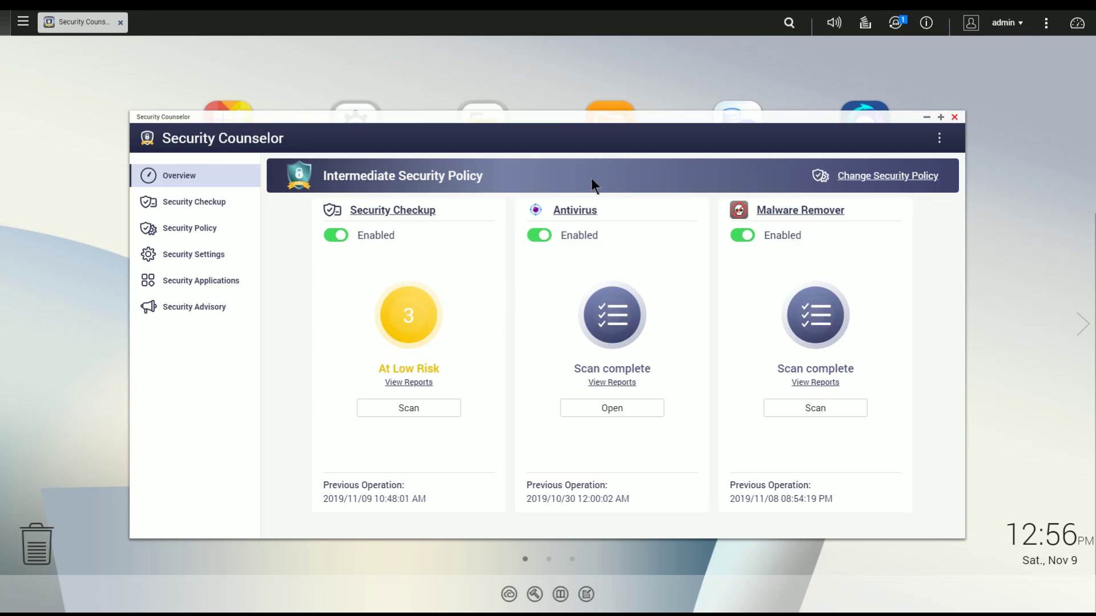
- Review the security policy levels available in Security Counselor, keep the Intermediate Security Policy, and return to the overview
left_click(901, 176)
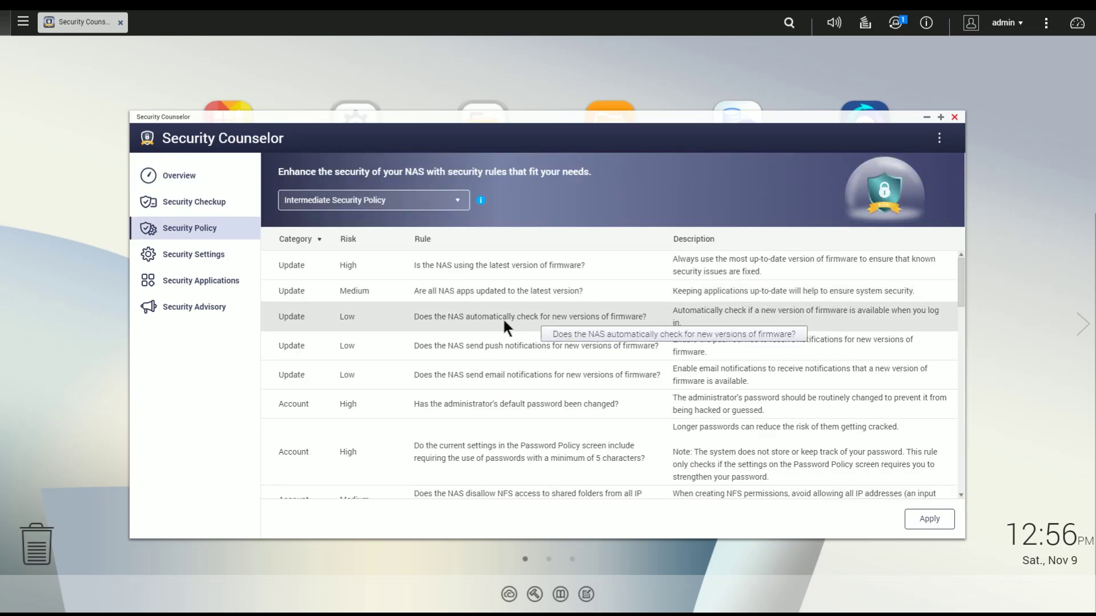
left_click(458, 203)
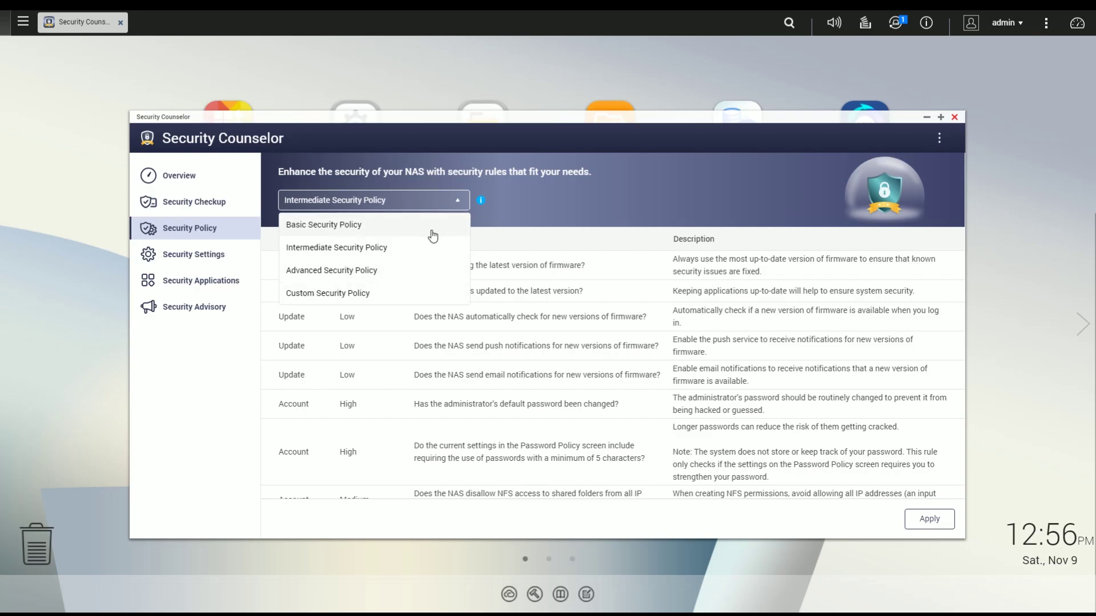
left_click(614, 194)
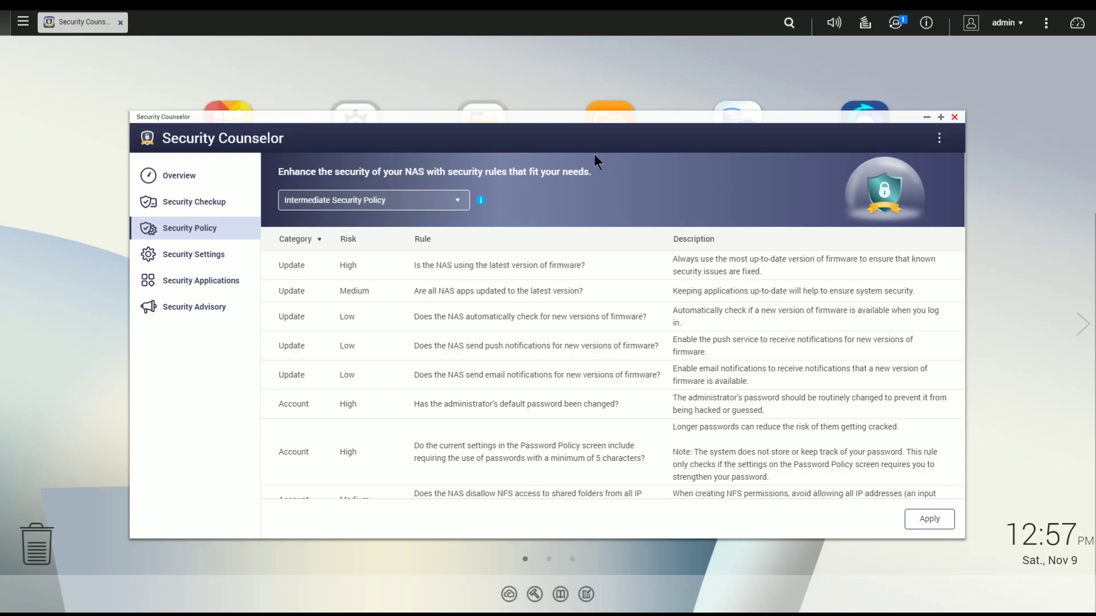
left_click(179, 175)
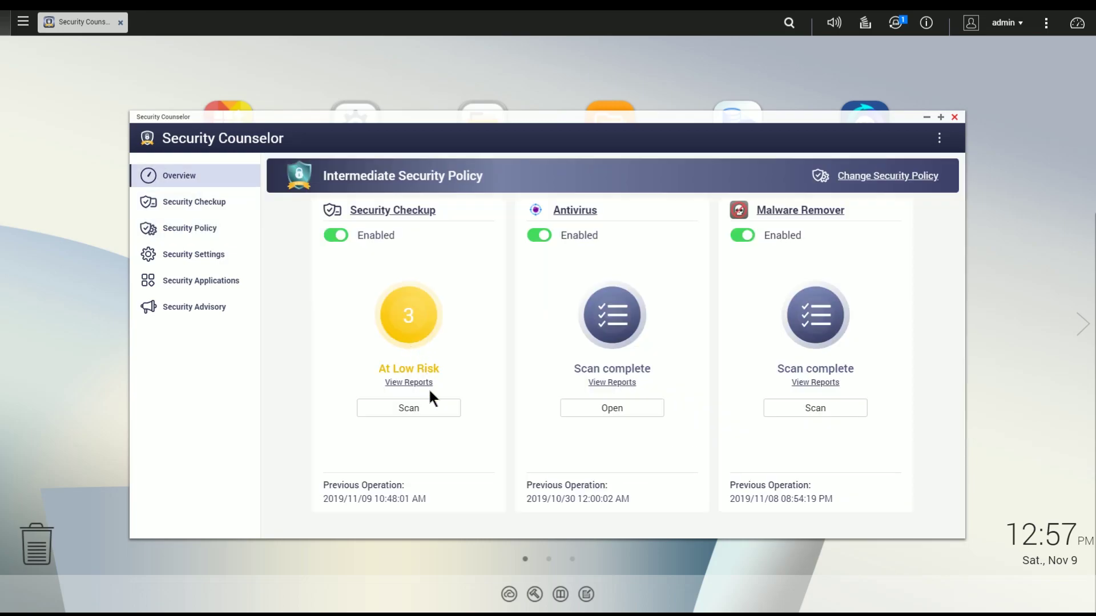
- Run a Security Checkup scan and open its report
left_click(399, 409)
left_click(408, 383)
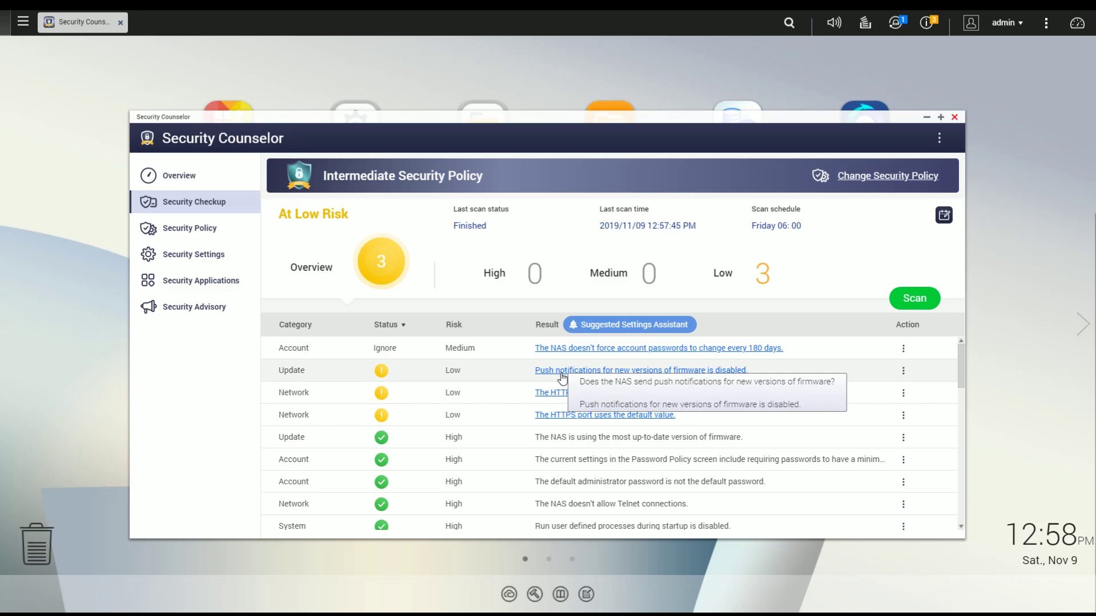
- Inspect the finding about firmware push notifications, and review the manual recommendations in the Suggested Settings Assistant
left_click(620, 371)
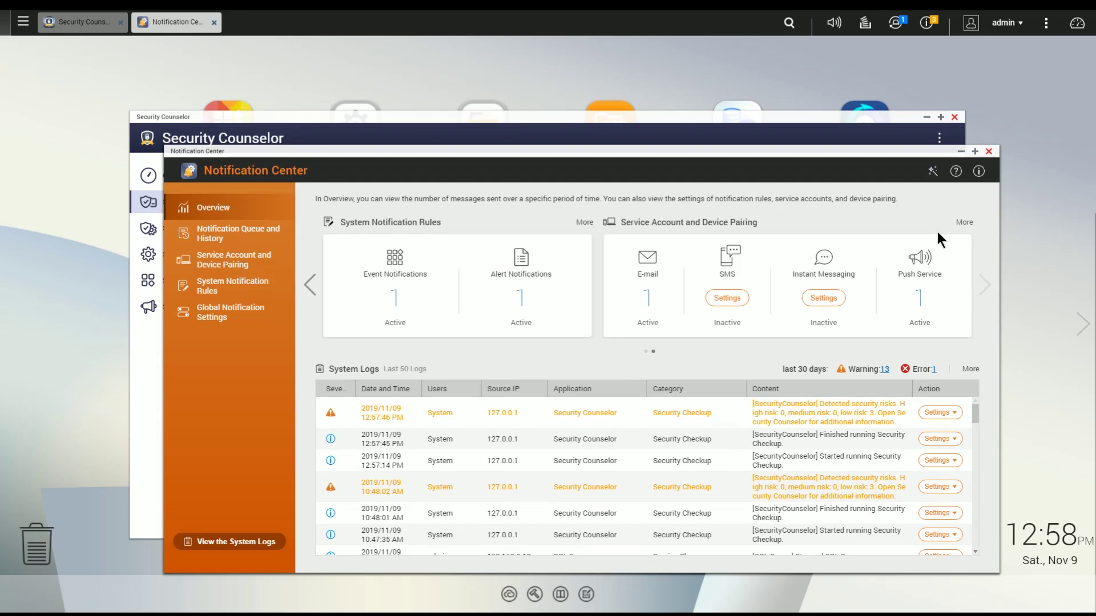
left_click(988, 152)
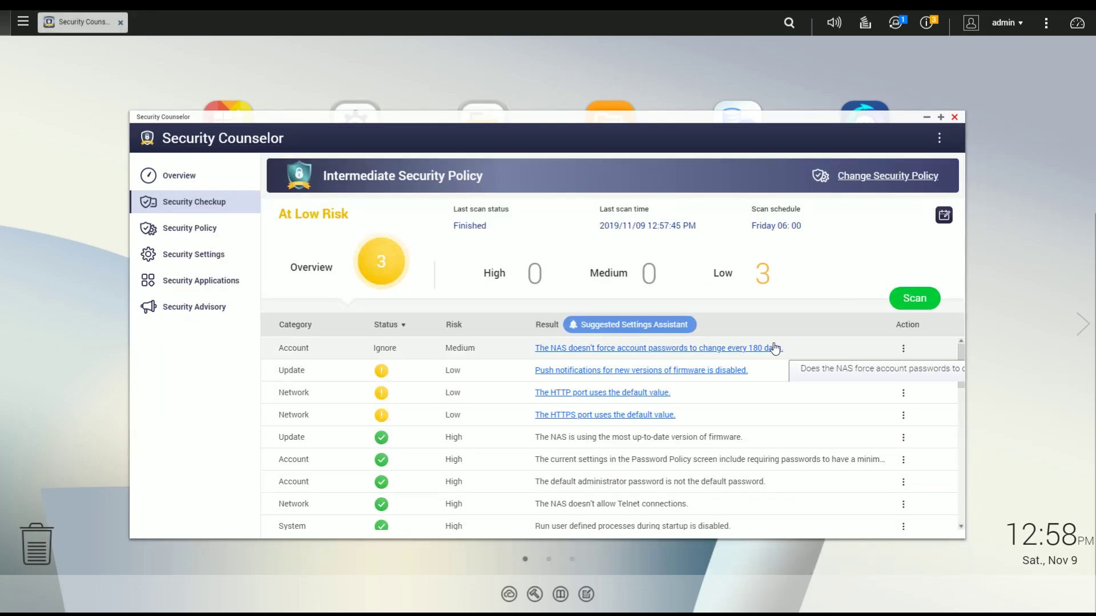
left_click(648, 327)
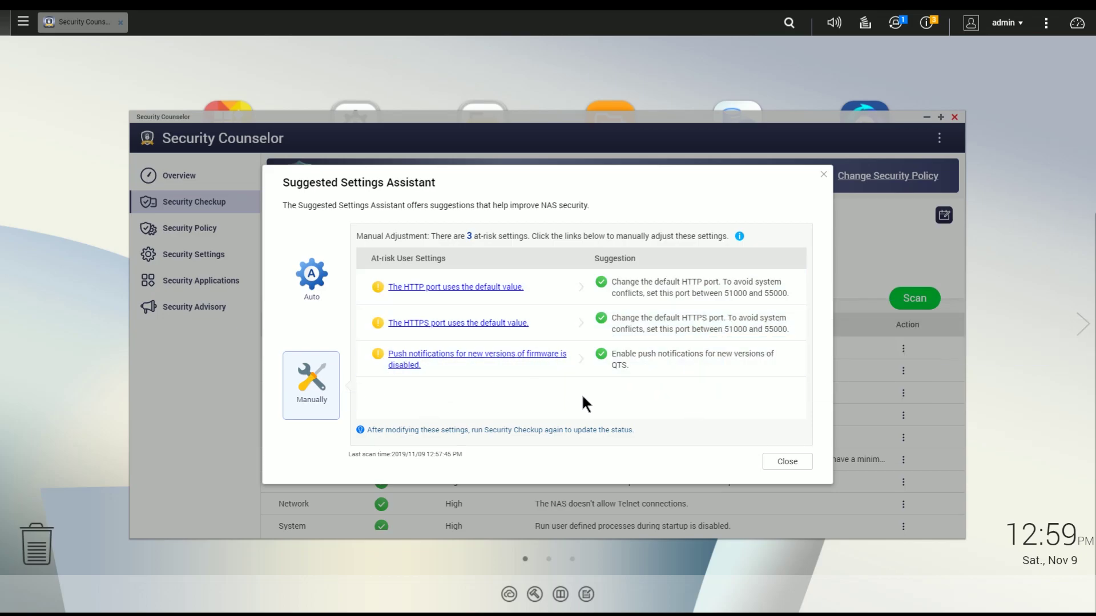
left_click(822, 174)
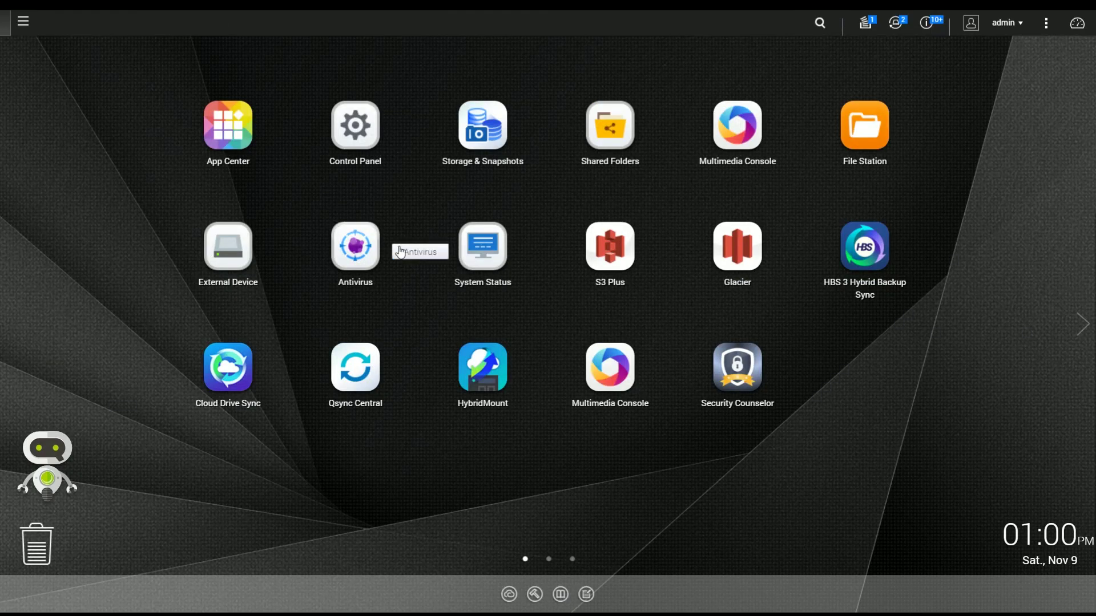
- On the other NAS, run the first Security Counselor scan with the Basic Security Policy and open the Security Checkup report
left_click(722, 365)
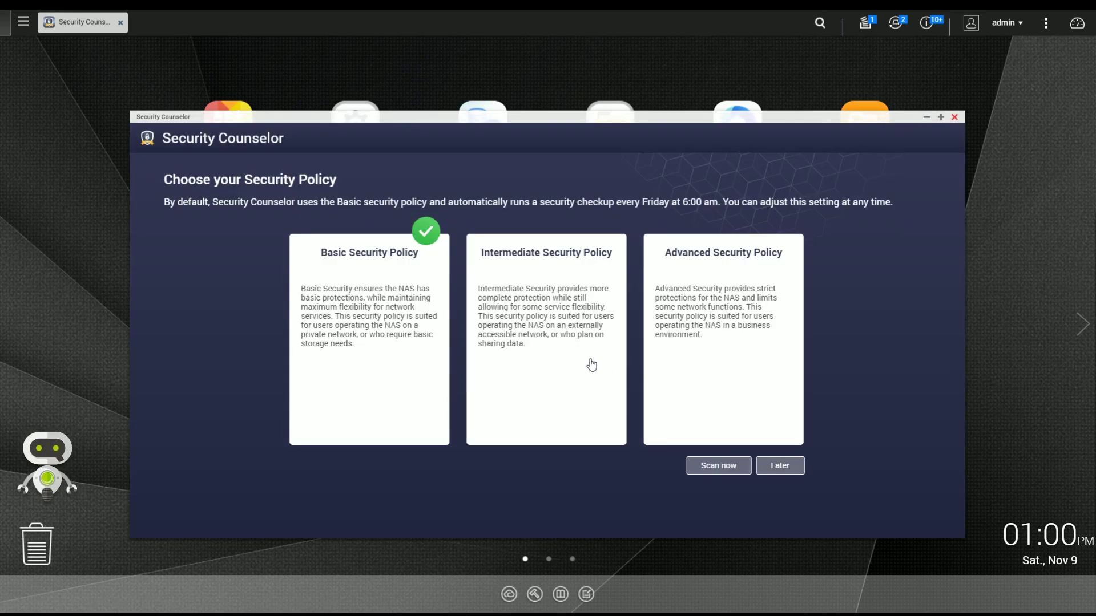
left_click(721, 466)
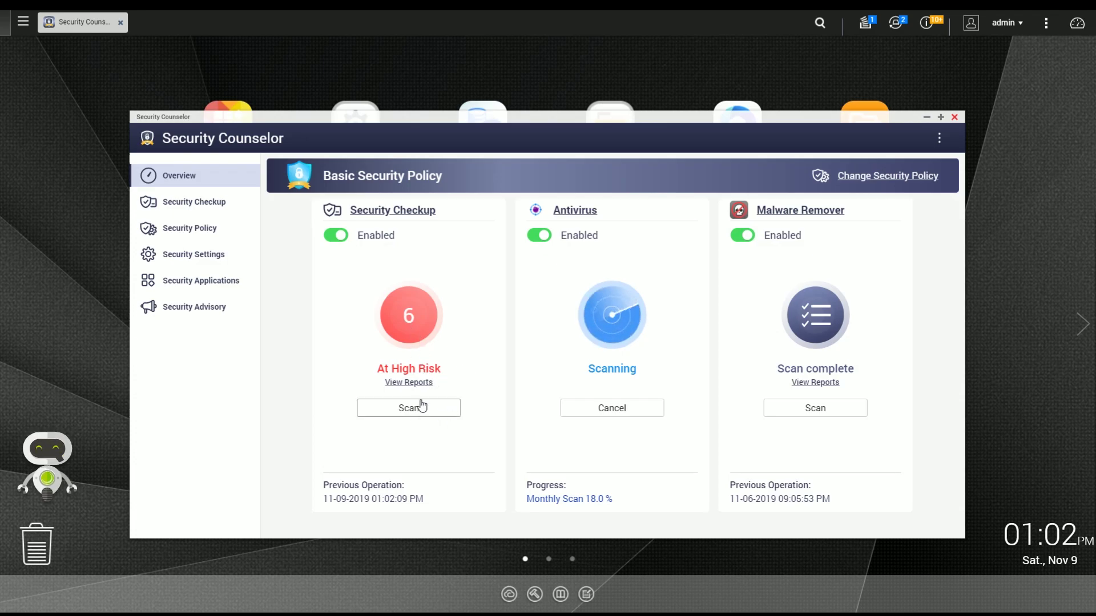
left_click(408, 383)
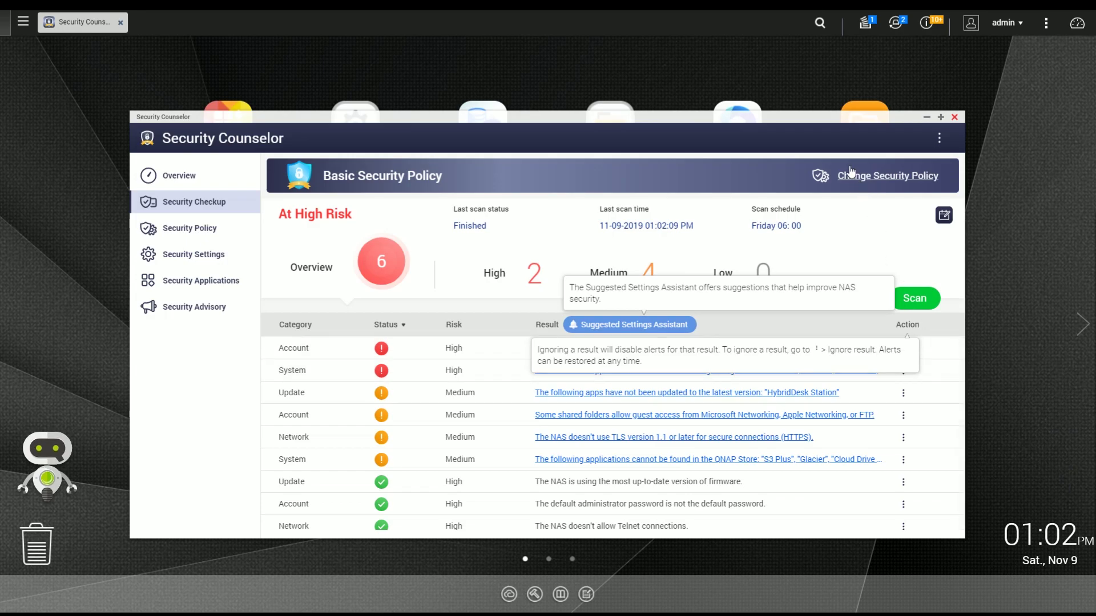
left_click_drag(764, 110, 741, 46)
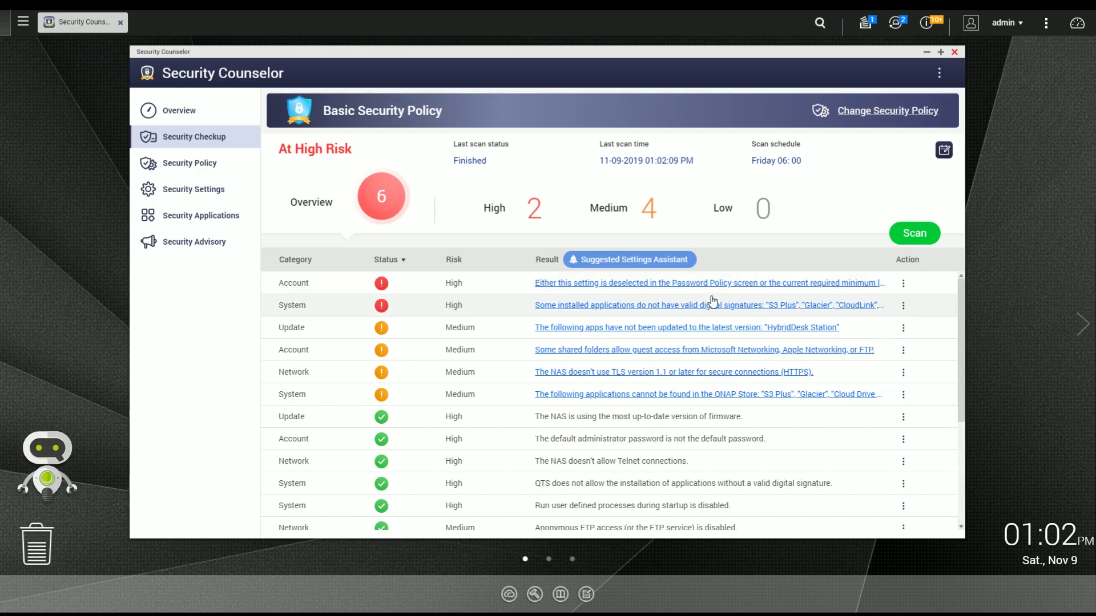
- From the password policy finding, require English letters, digits and special characters with a minimum length of 8, and apply the policy
left_click(626, 284)
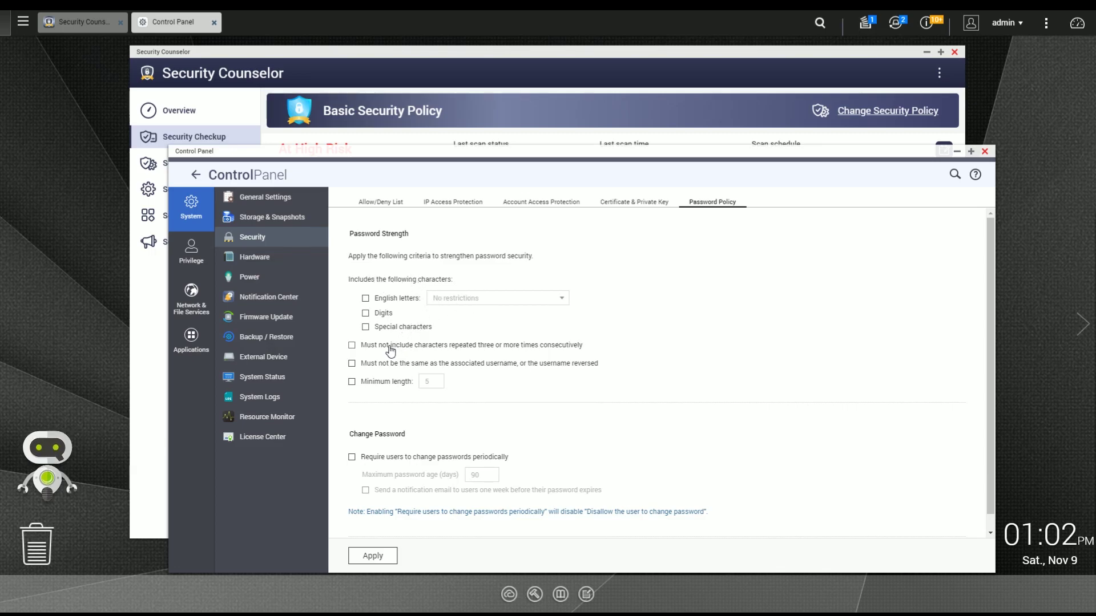
left_click(352, 382)
double_click(435, 381)
left_click(366, 299)
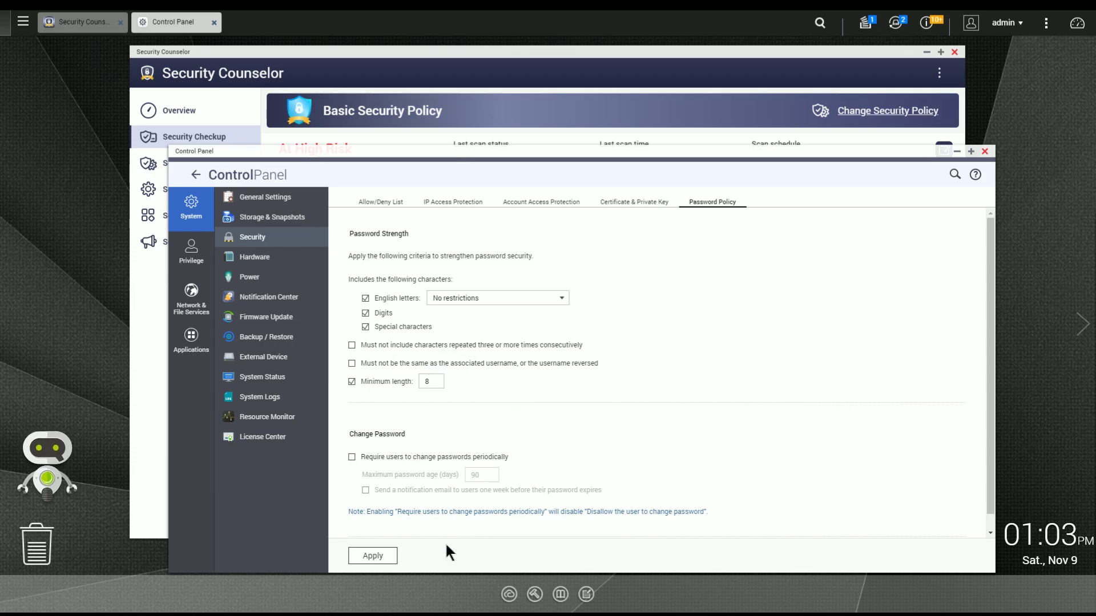
left_click(370, 557)
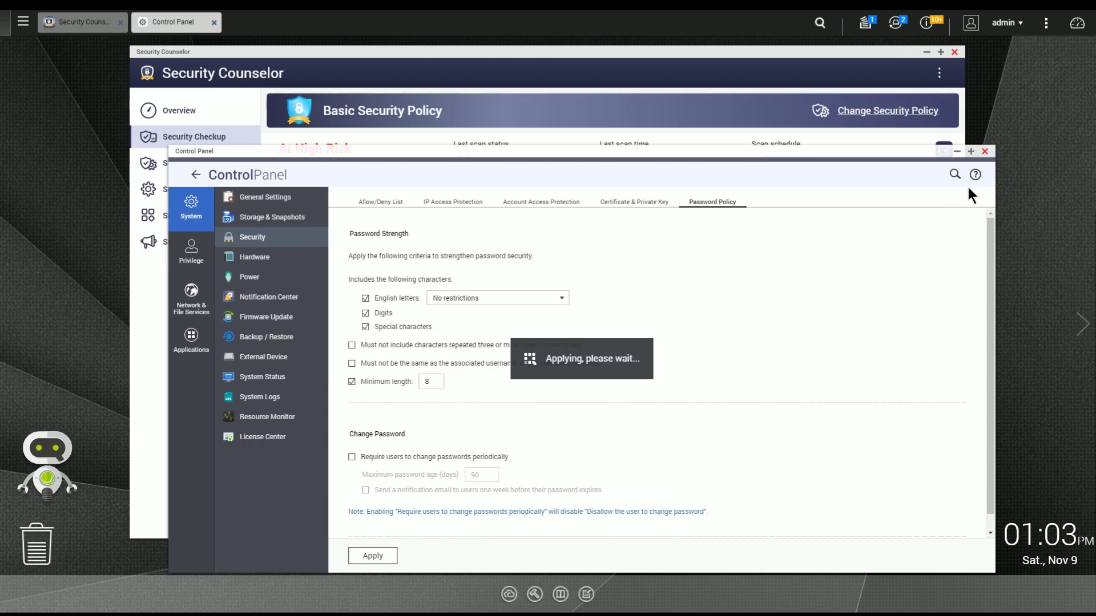
left_click(988, 152)
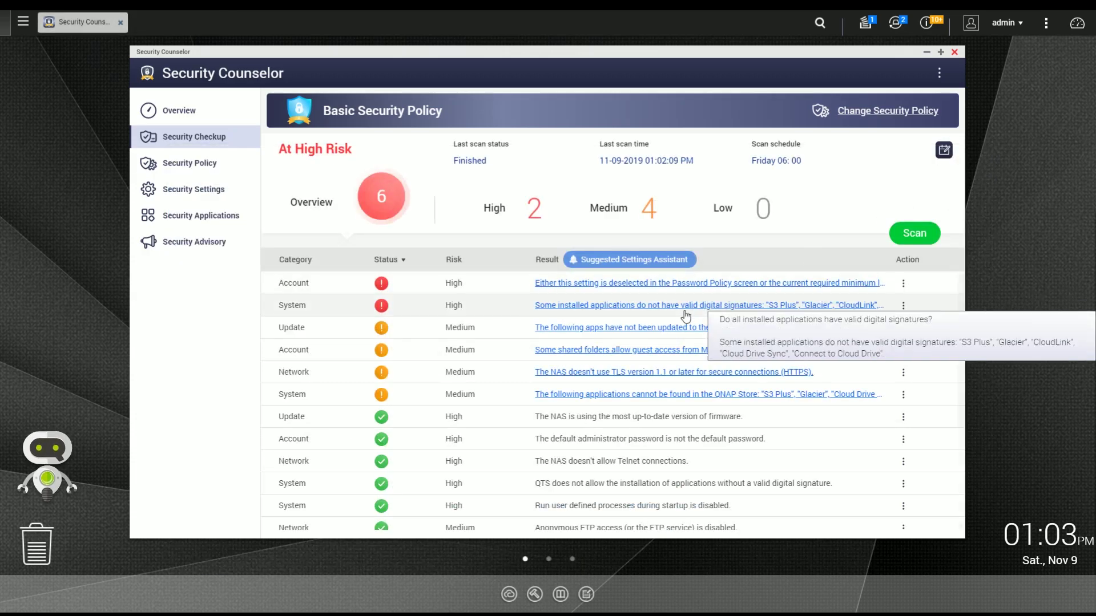
- Open App Center from the finding about invalid digital signatures and remove the CloudLink application
left_click(599, 309)
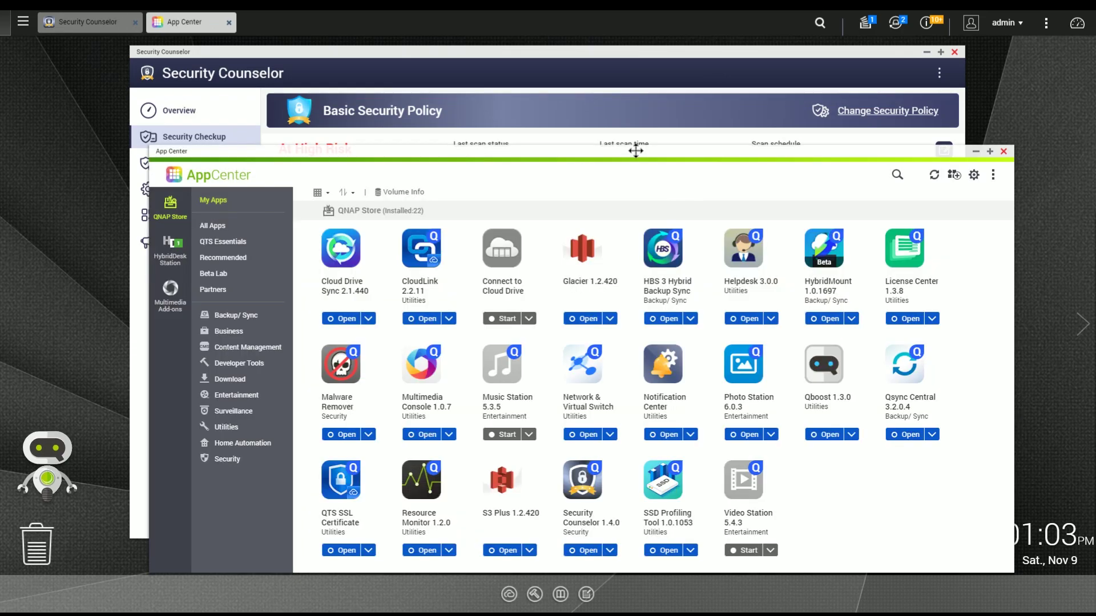
mouse_move(635, 152)
left_mouse_down()
mouse_move(649, 353)
mouse_move(662, 242)
mouse_move(650, 146)
left_mouse_up()
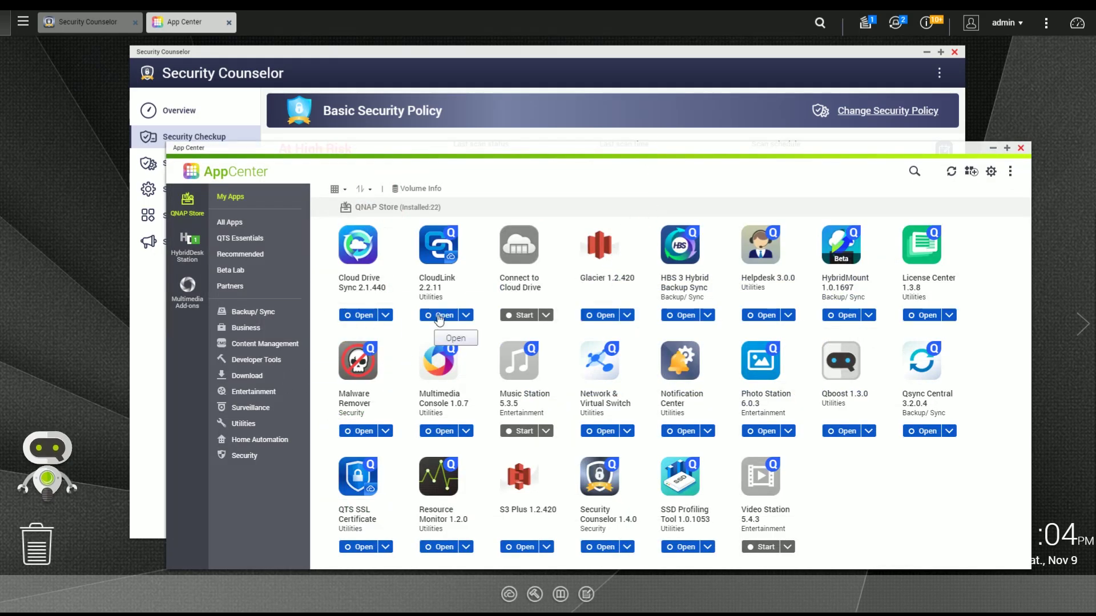
left_click(465, 317)
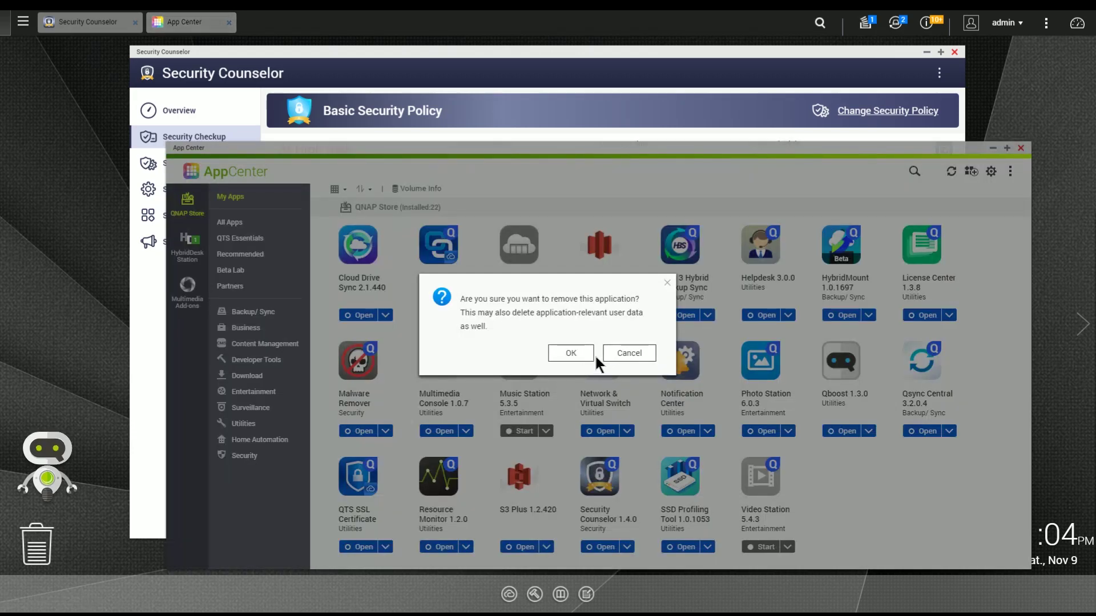
left_click(593, 354)
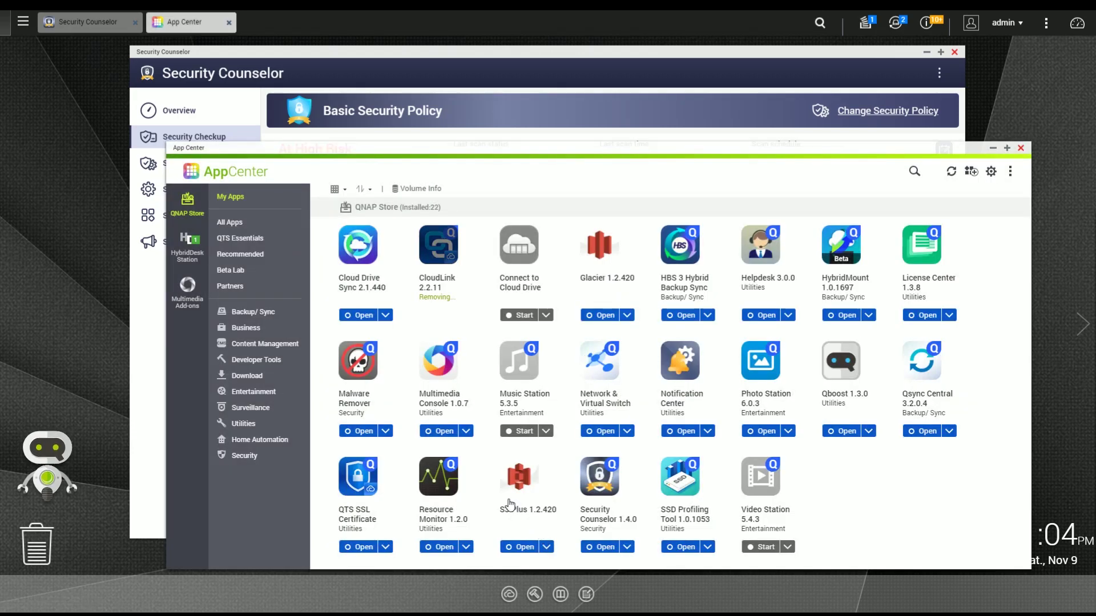
- Remove the S3 Plus application from the NAS
left_click(546, 546)
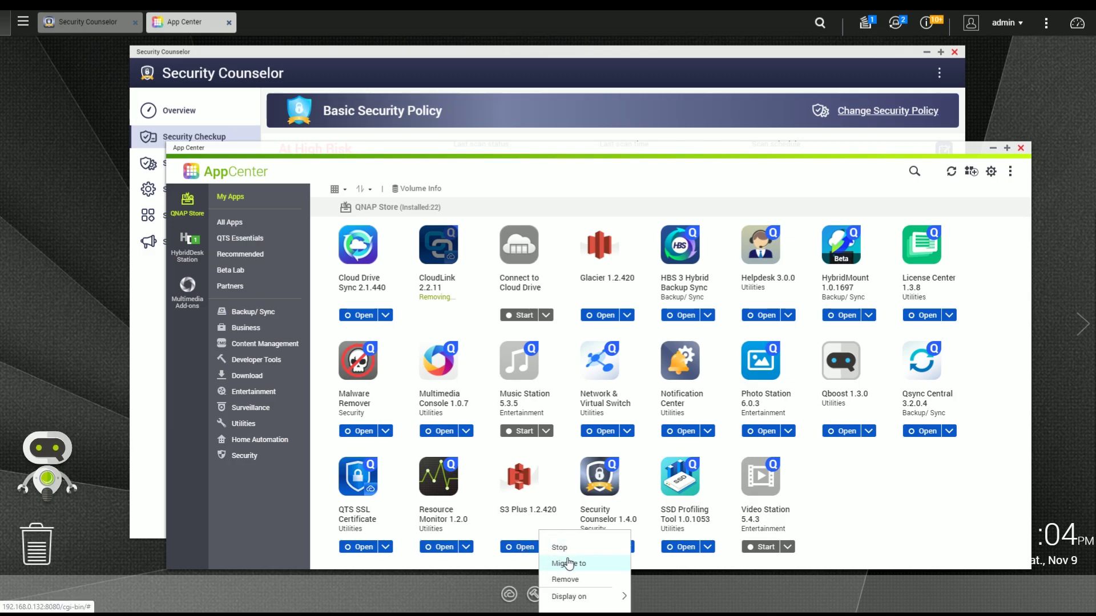
left_click(573, 582)
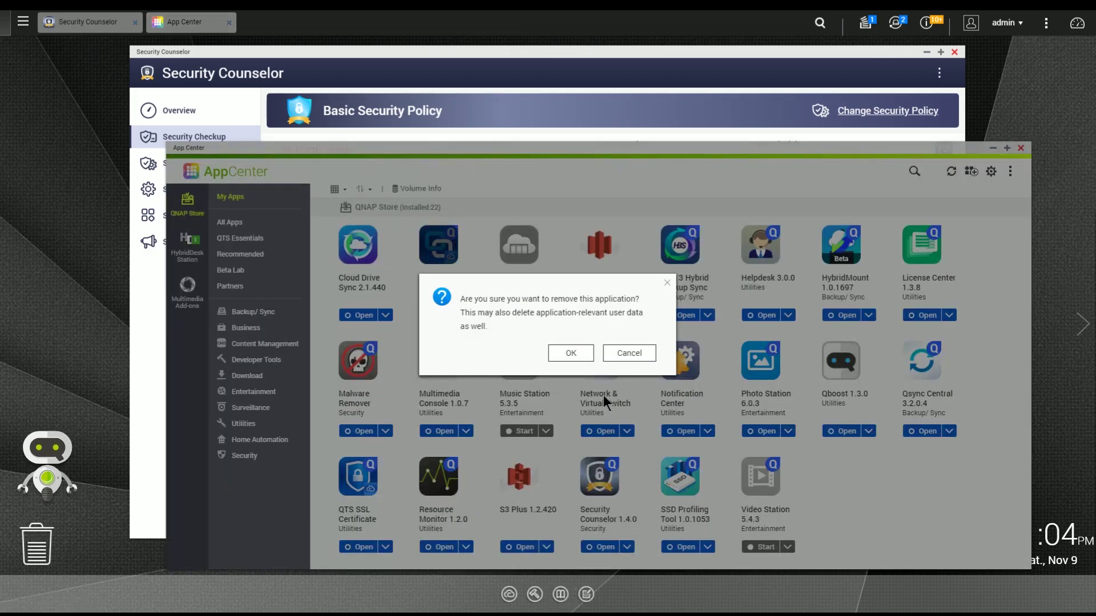
left_click(570, 353)
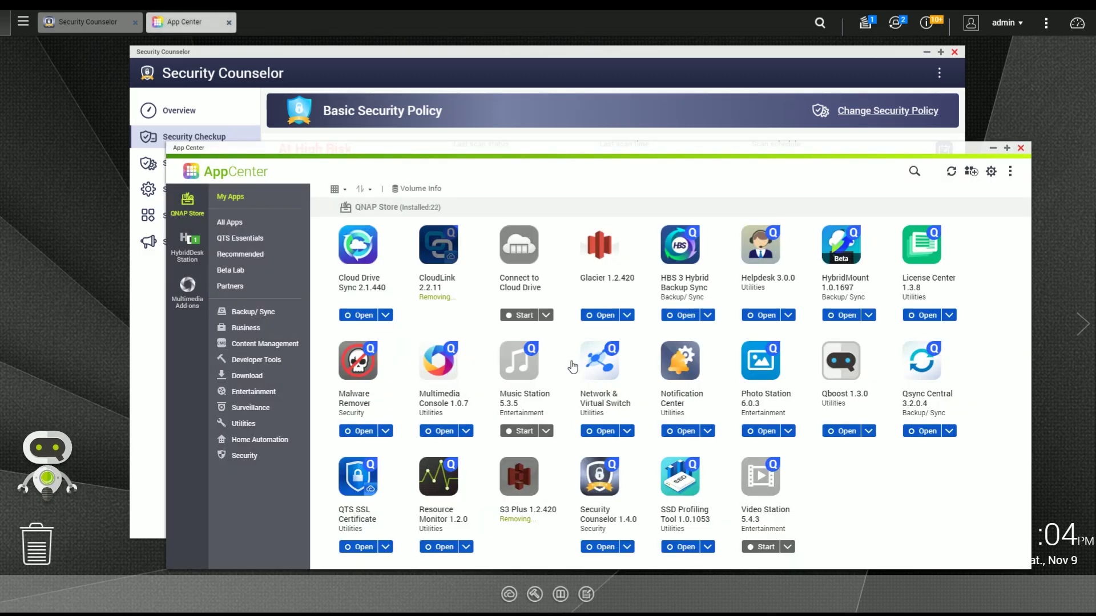
- Remove the Glacier application from the NAS and move the App Center window down to uncover the Security Checkup findings
left_click(627, 315)
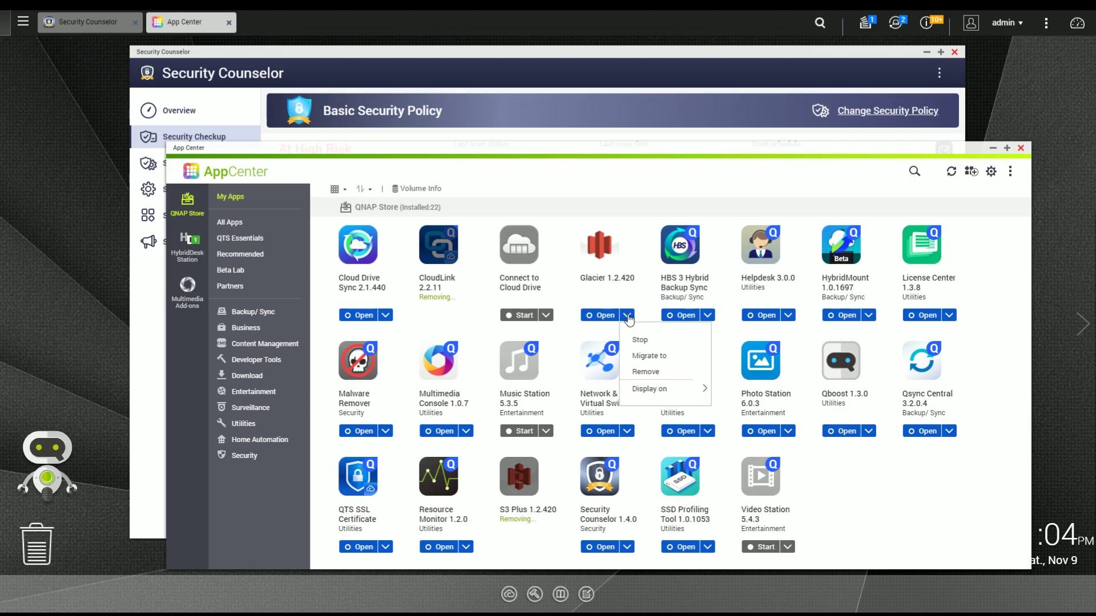
left_click(633, 372)
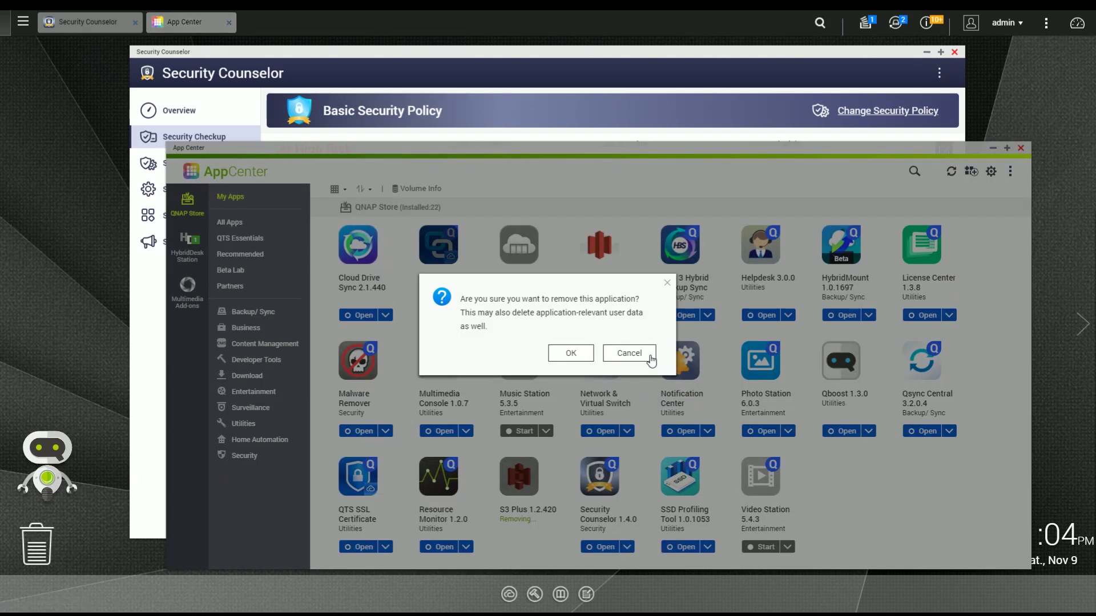
left_click(583, 353)
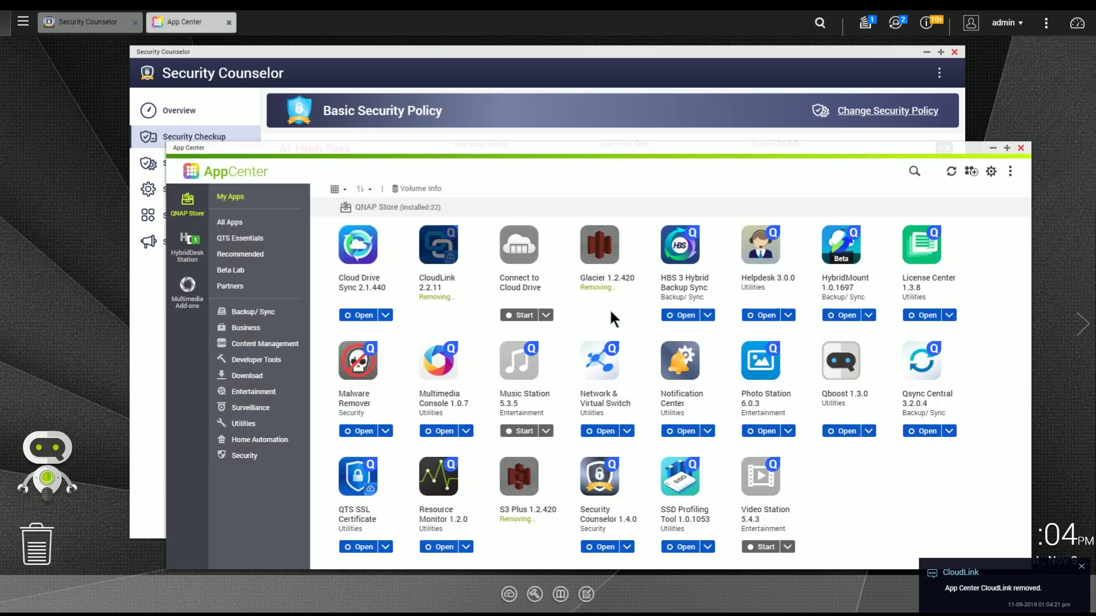
left_click_drag(648, 147, 647, 330)
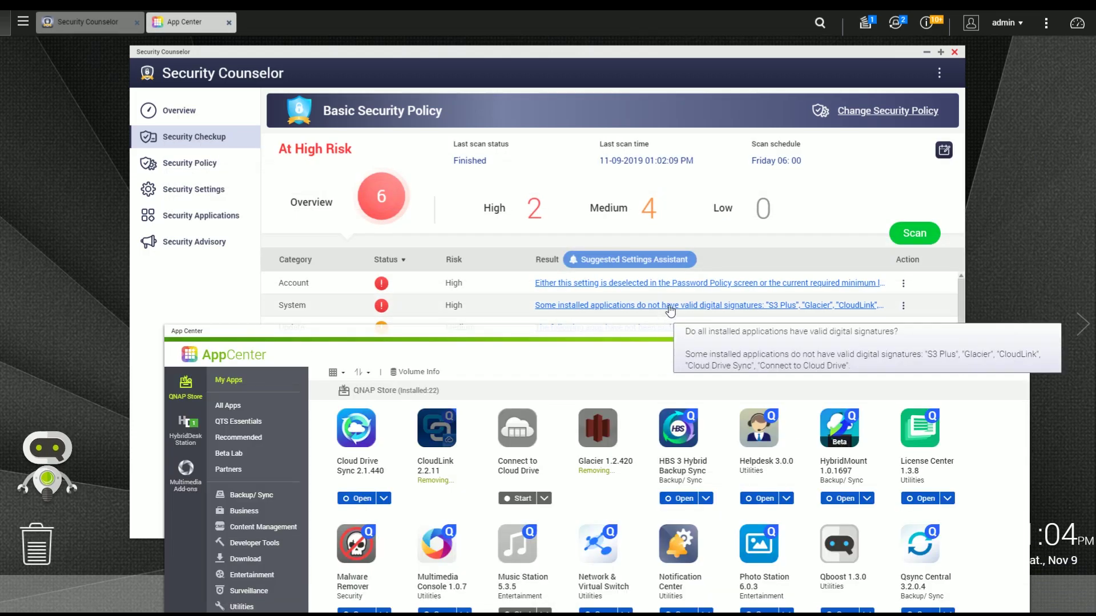
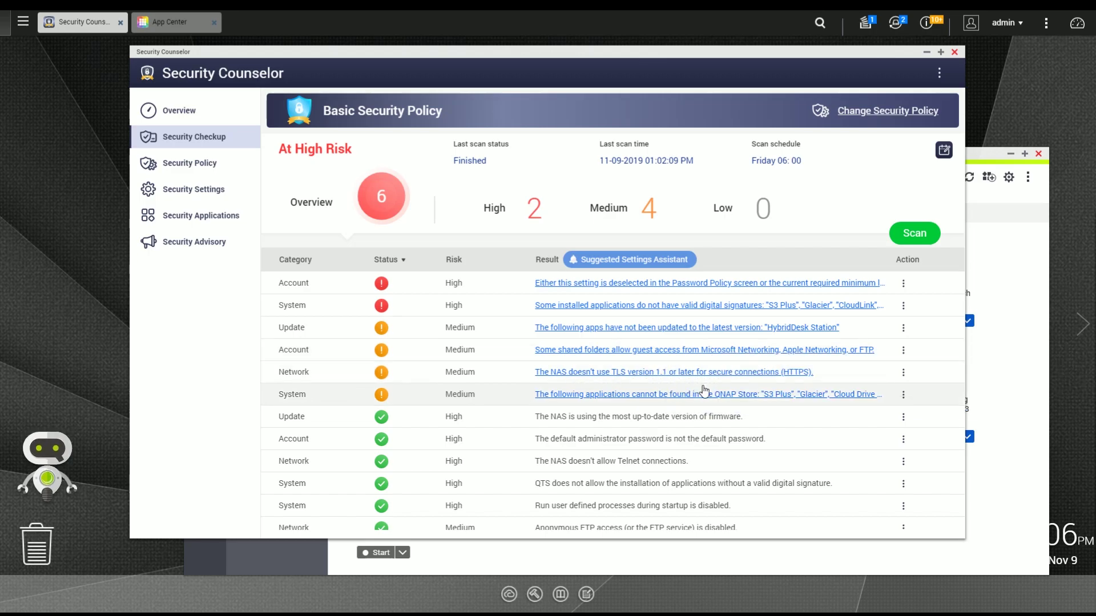
- From the HTTPS finding, set TLS version compatibility to 1.1 and later, apply it, and run the Security Counselor scan again
left_click(686, 373)
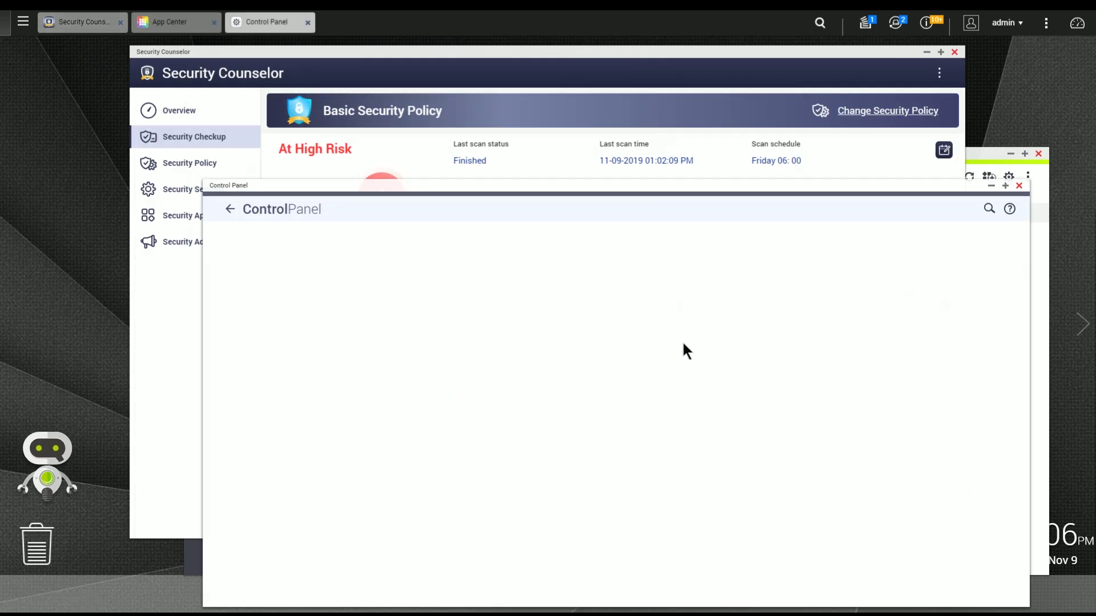
left_click(530, 356)
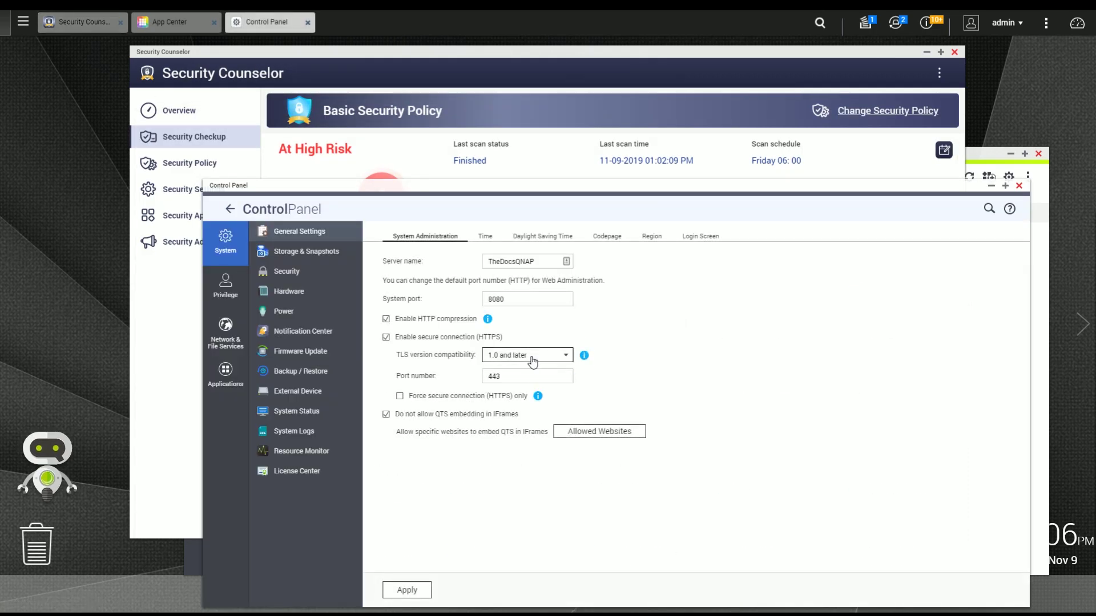
left_click(522, 379)
left_click(405, 591)
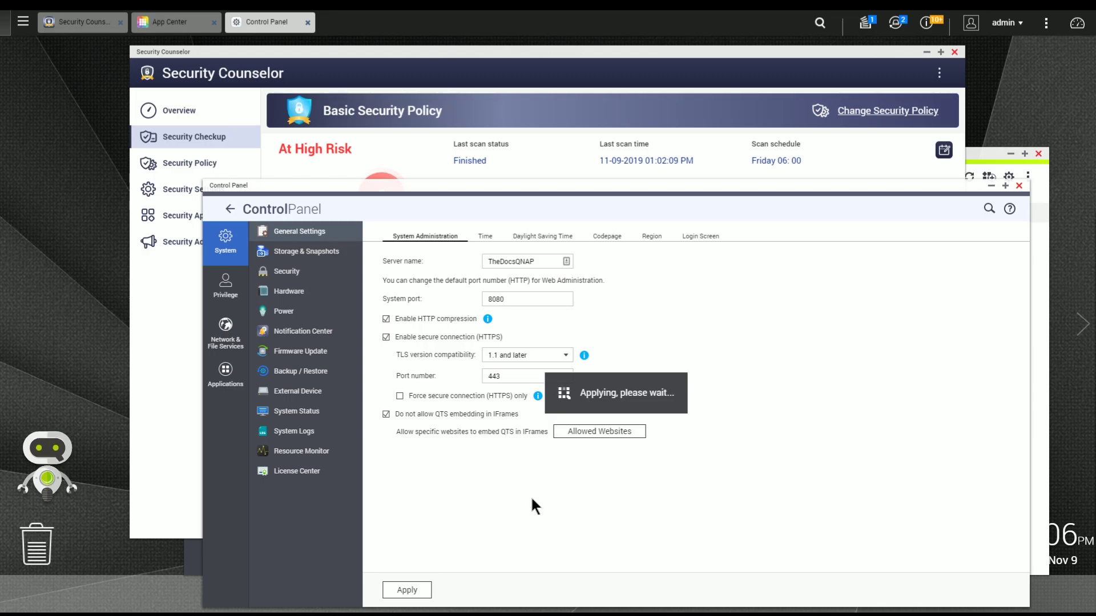
left_click(1019, 187)
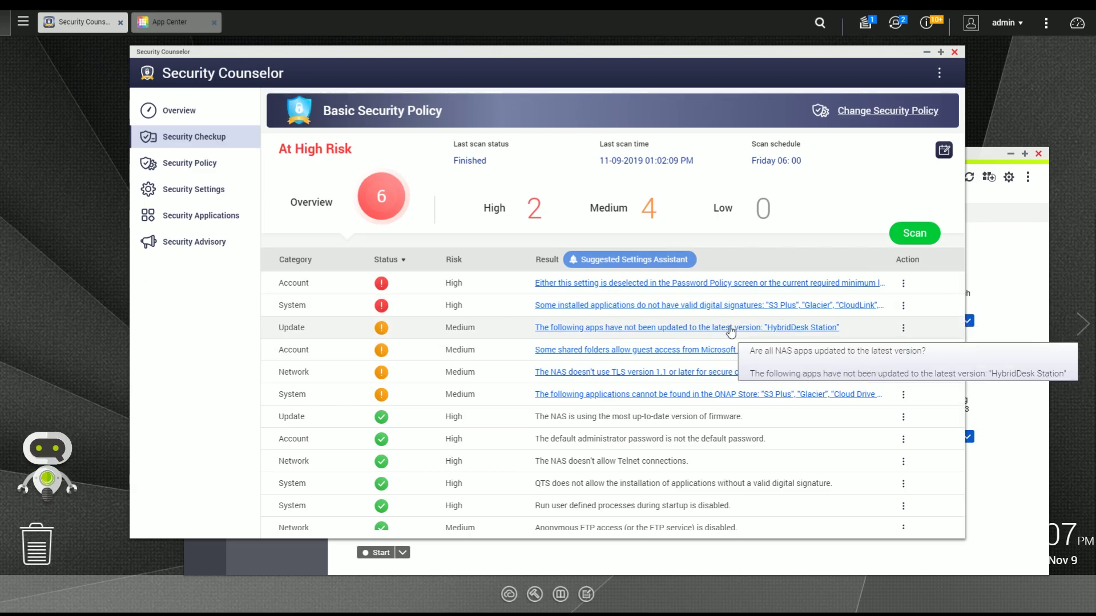
left_click(900, 238)
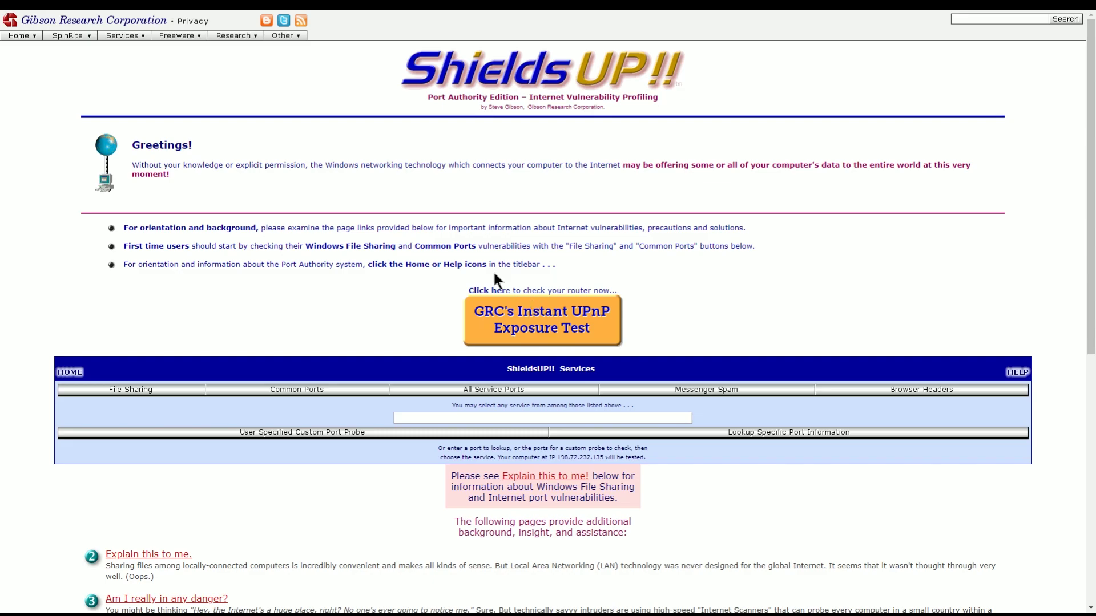
- On the ShieldsUP!! website, run the All Service Ports probe and examine the port status grid
scroll(492, 270, "down", 2)
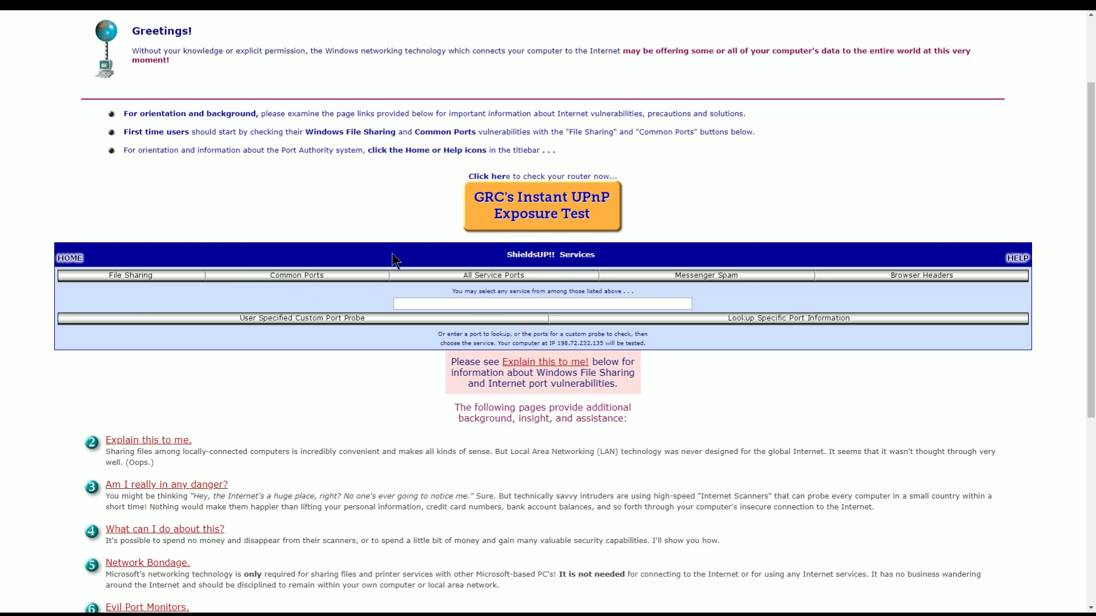
left_click(485, 279)
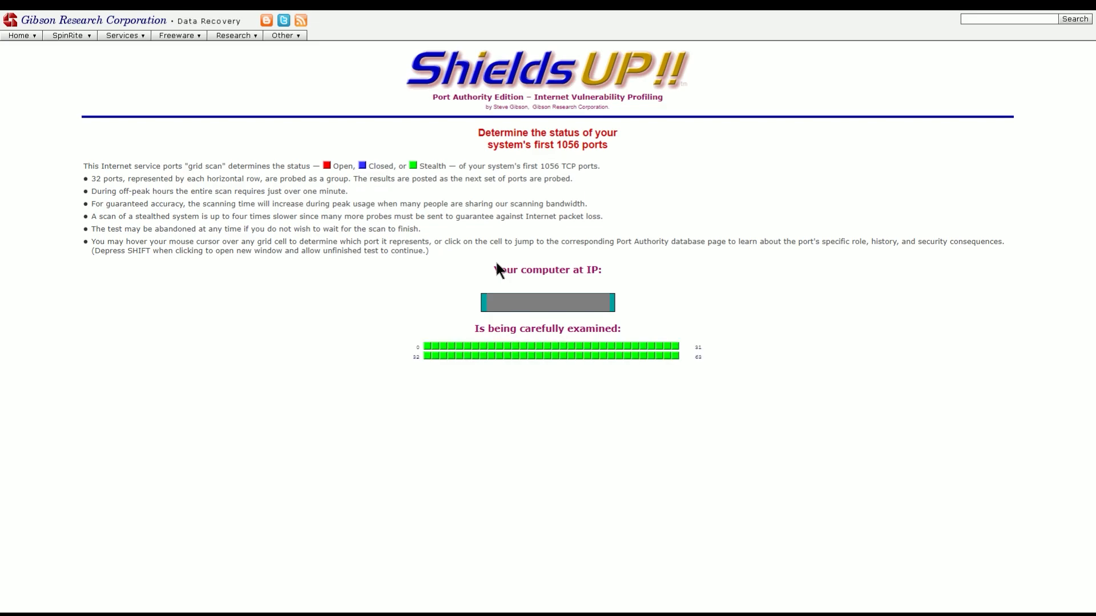
scroll(780, 381, "down", 4)
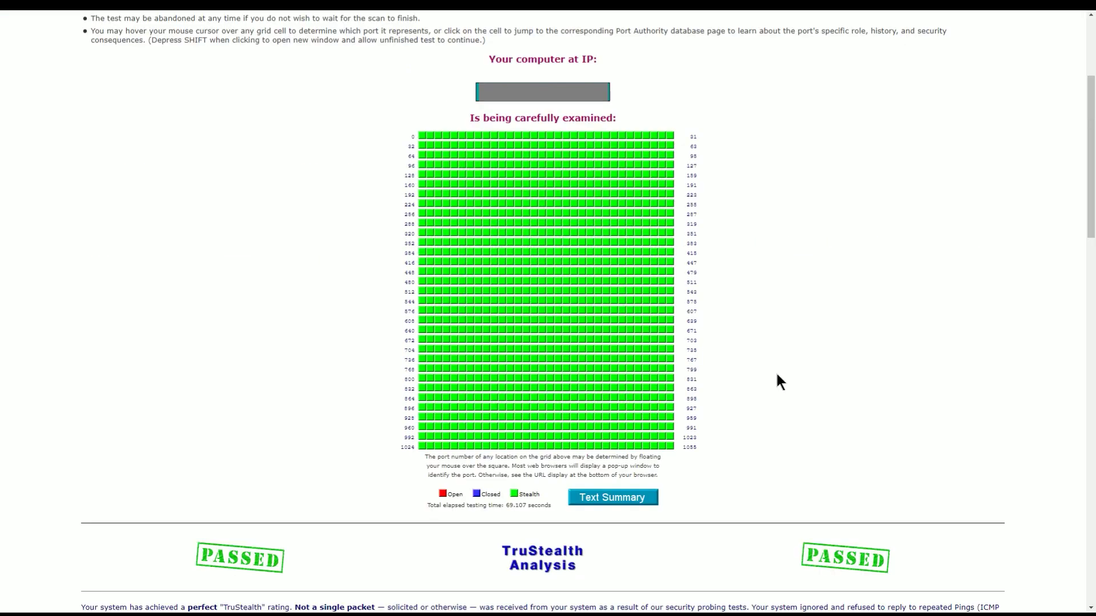